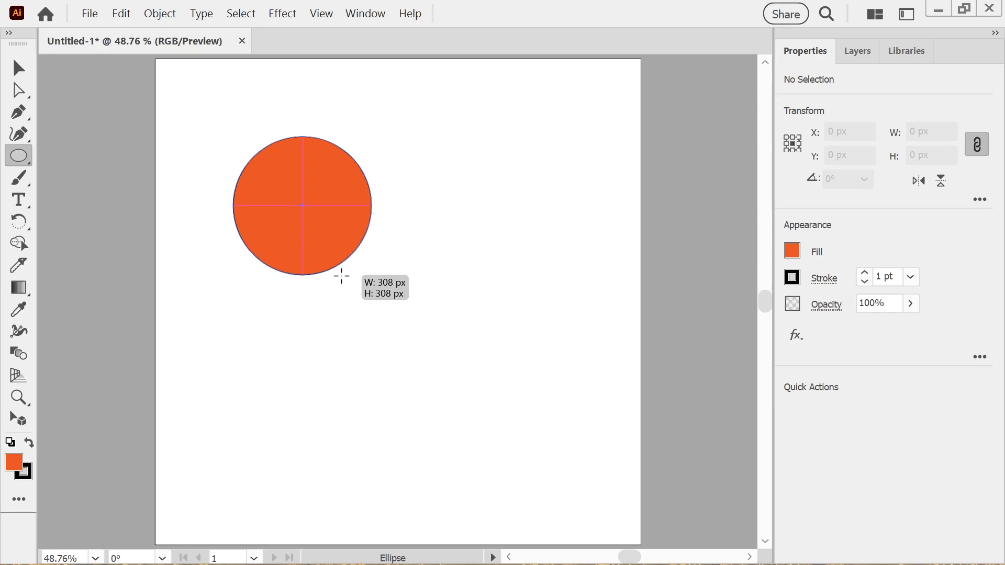
# Fill the large circle with the teal swatch, editing its hex value to 008080
pyautogui.click(794, 252)
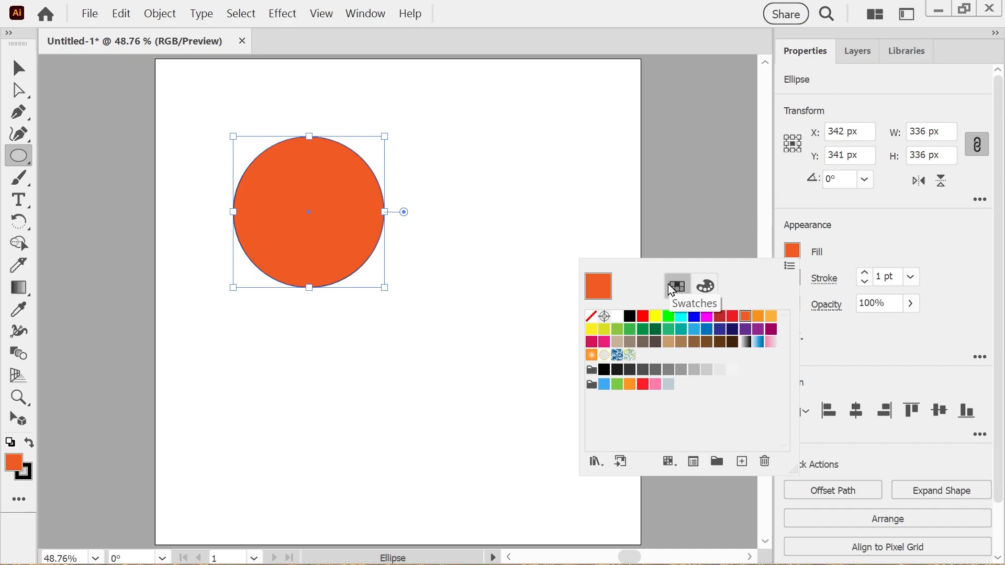
pyautogui.doubleClick(682, 330)
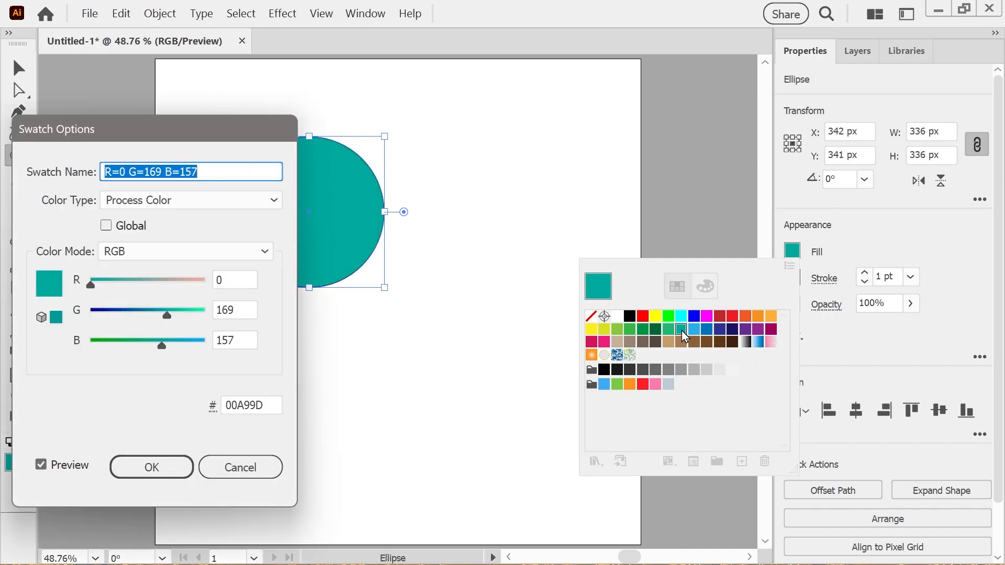
pyautogui.moveTo(223, 142); pyautogui.dragTo(427, 155)
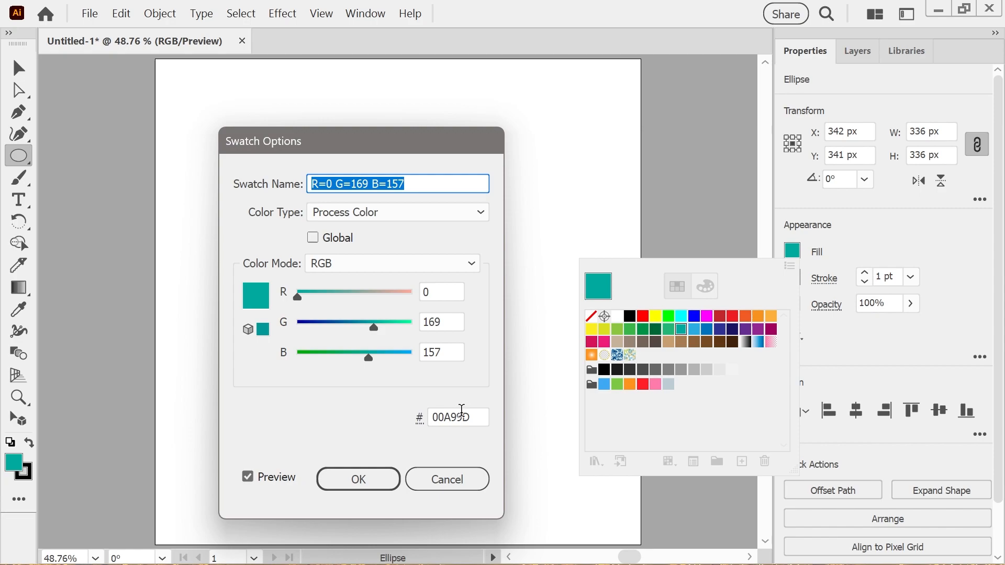
pyautogui.click(478, 417)
pyautogui.moveTo(478, 417); pyautogui.dragTo(444, 417)
pyautogui.write('8080')
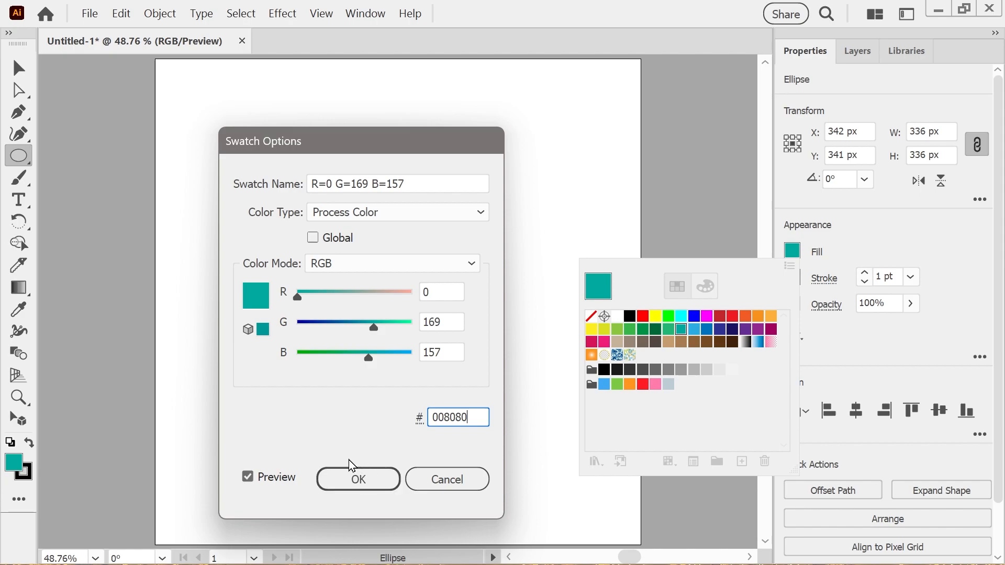
pyautogui.click(358, 481)
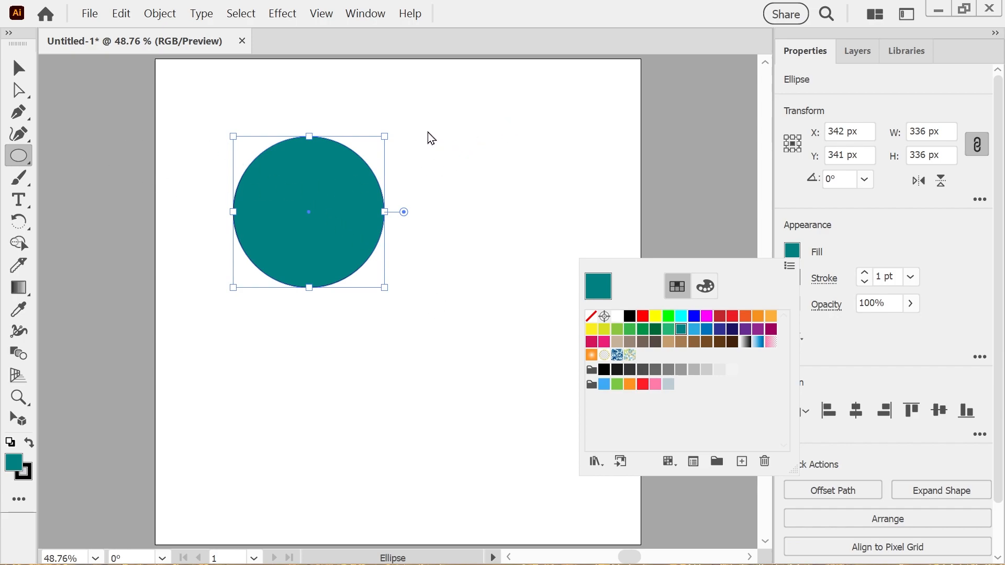
# Draw a circle about 187 px in diameter to the right of the large circle
pyautogui.click(488, 174)
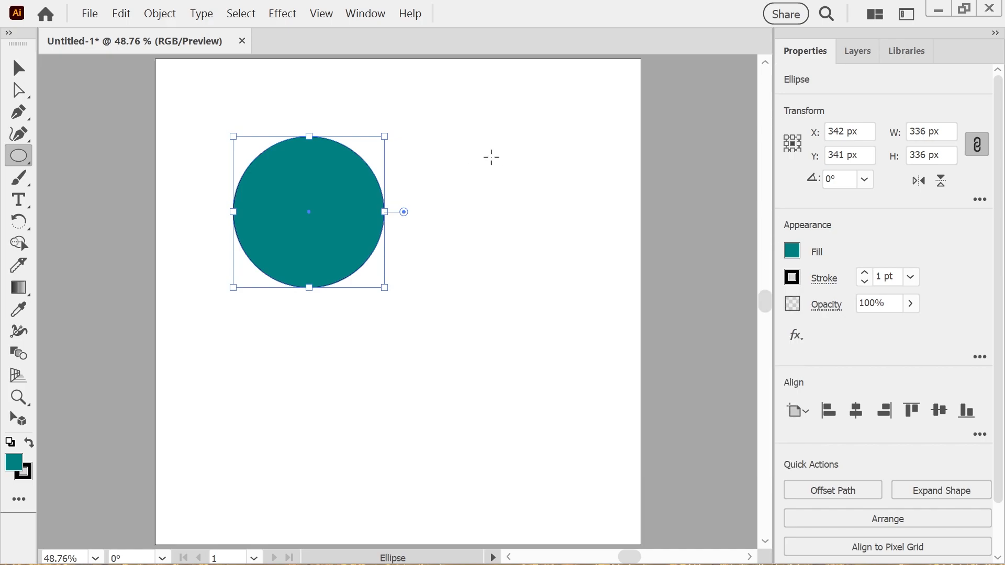
pyautogui.moveTo(489, 162); pyautogui.dragTo(544, 239)
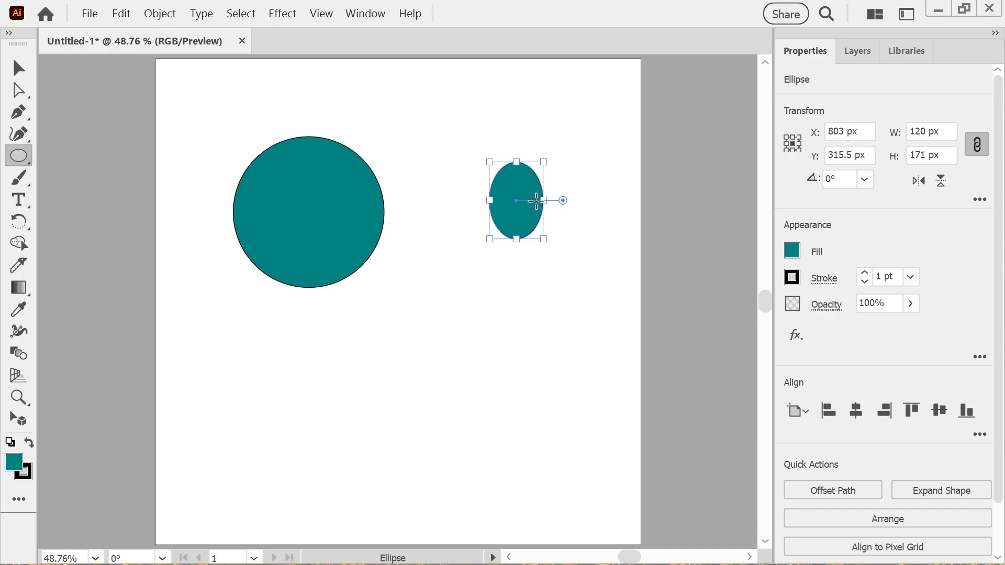
pyautogui.hotkey('ctrl', 'z')
pyautogui.moveTo(495, 171); pyautogui.dragTo(558, 259)
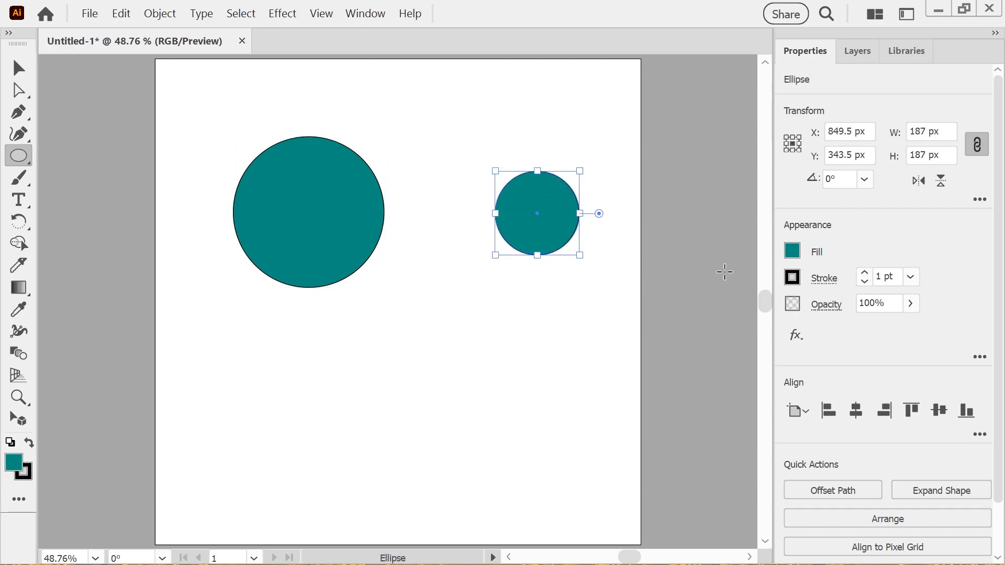
# Open the PANTONE+ CMYK Coated swatch library for the small circle's fill and enlarge it to browse the teals
pyautogui.click(793, 251)
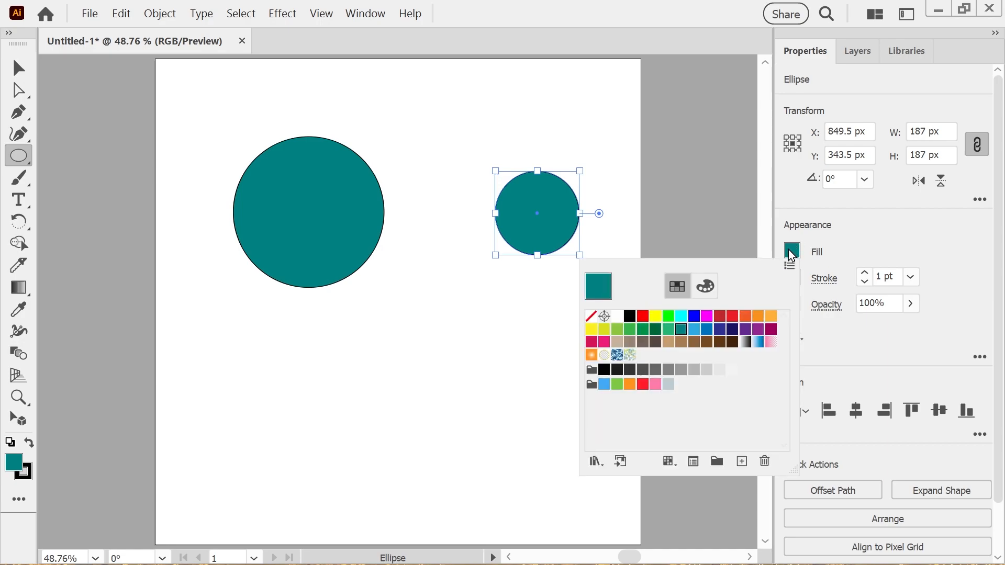
pyautogui.doubleClick(682, 330)
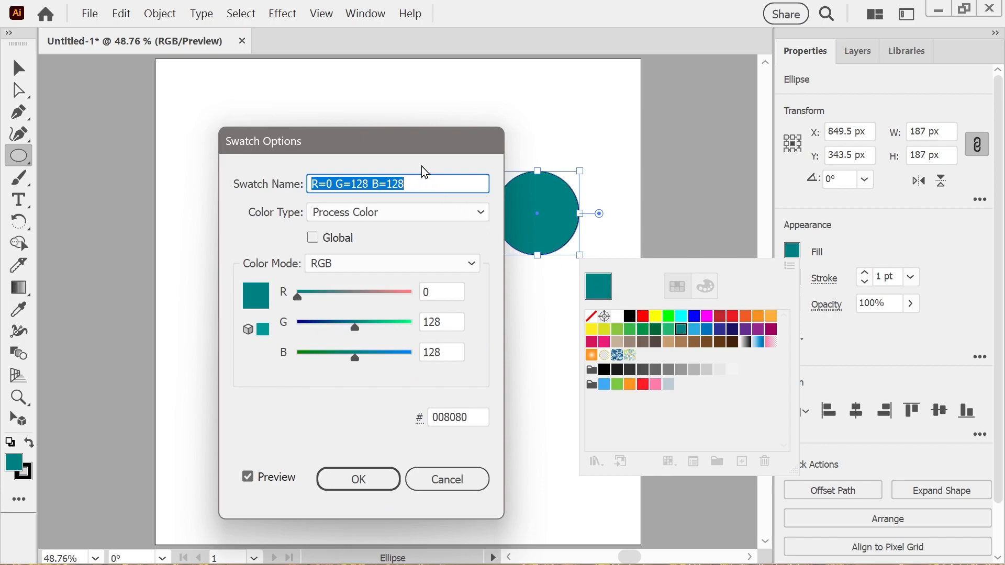
pyautogui.moveTo(407, 147); pyautogui.dragTo(578, 152)
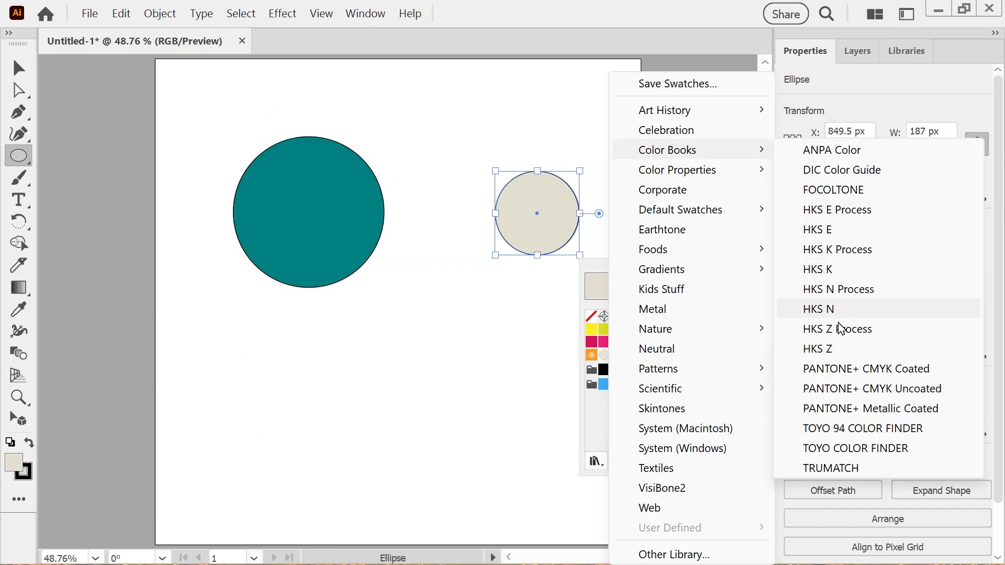
pyautogui.click(837, 367)
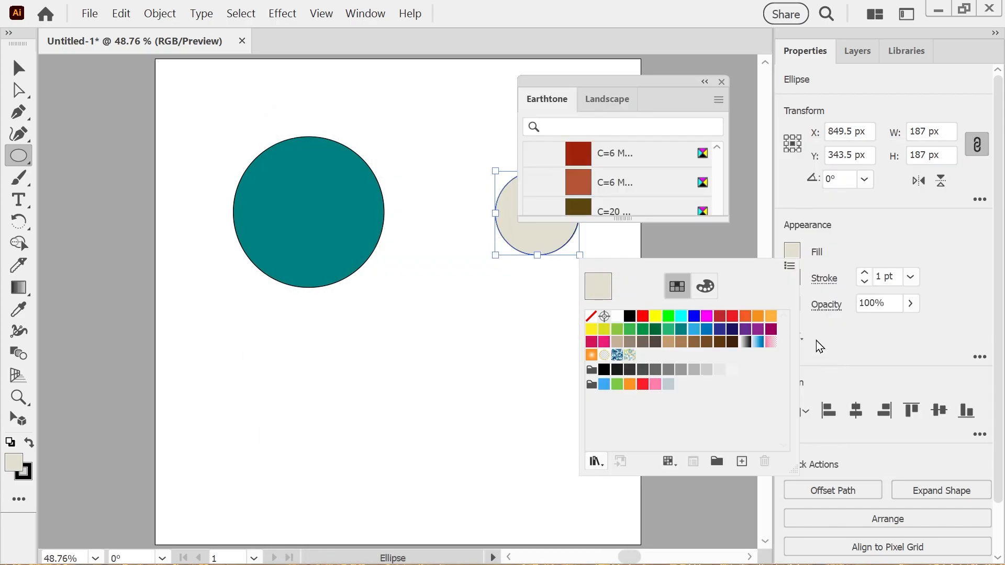
pyautogui.click(721, 195)
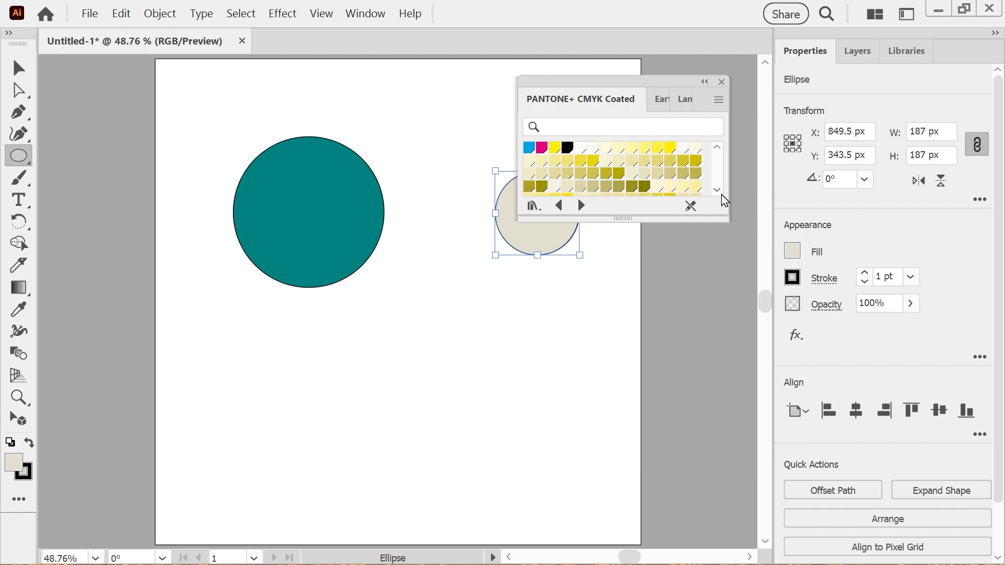
pyautogui.moveTo(690, 221); pyautogui.dragTo(722, 439)
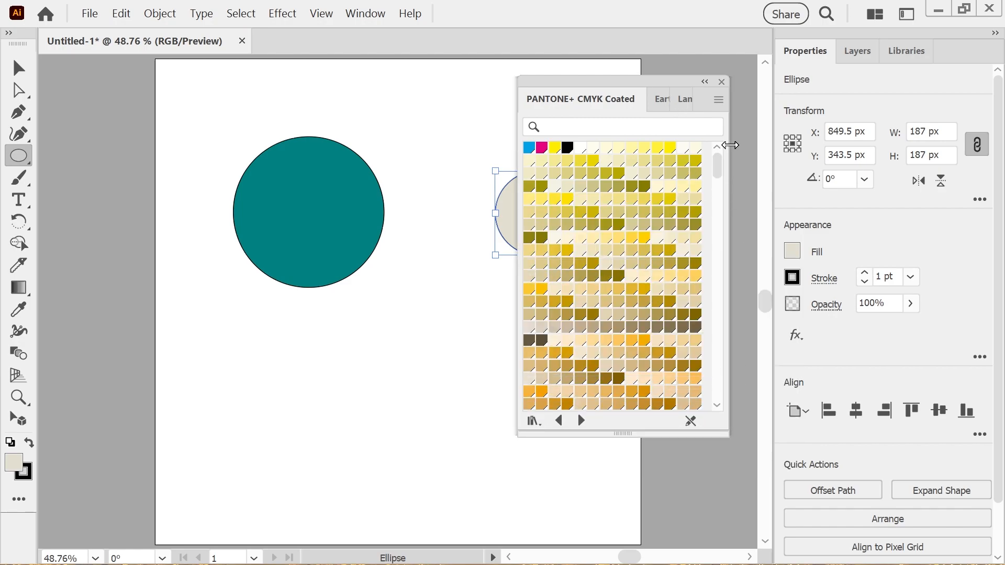
pyautogui.moveTo(720, 168); pyautogui.dragTo(713, 341)
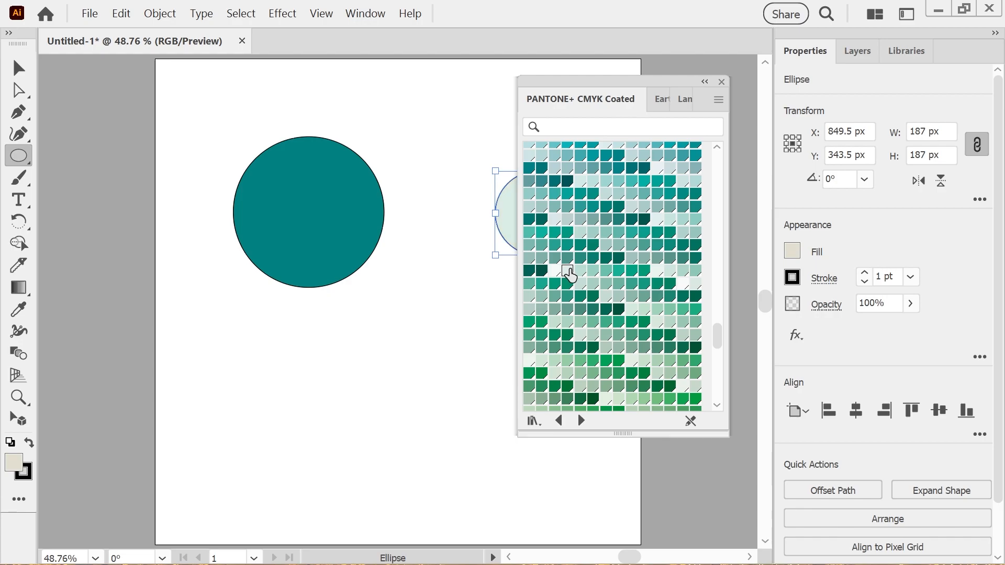
# Apply a pale teal Pantone swatch to the small circle's fill and close the library
pyautogui.click(568, 273)
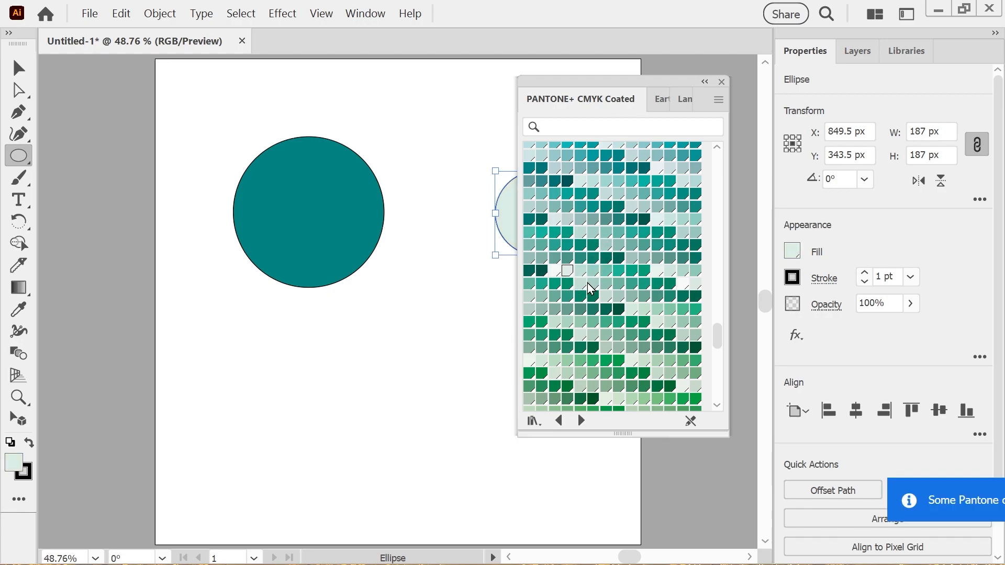
pyautogui.click(581, 272)
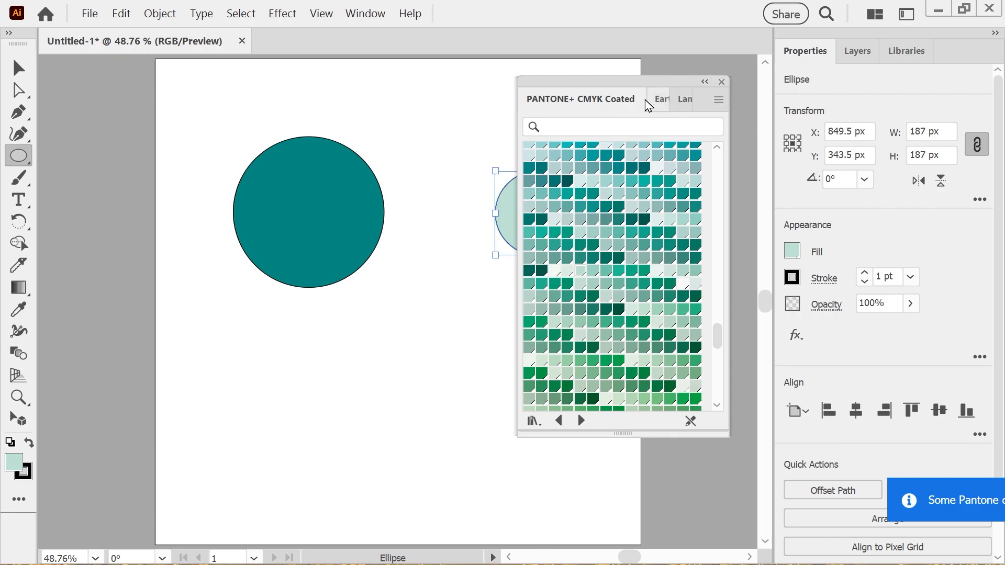
pyautogui.click(721, 82)
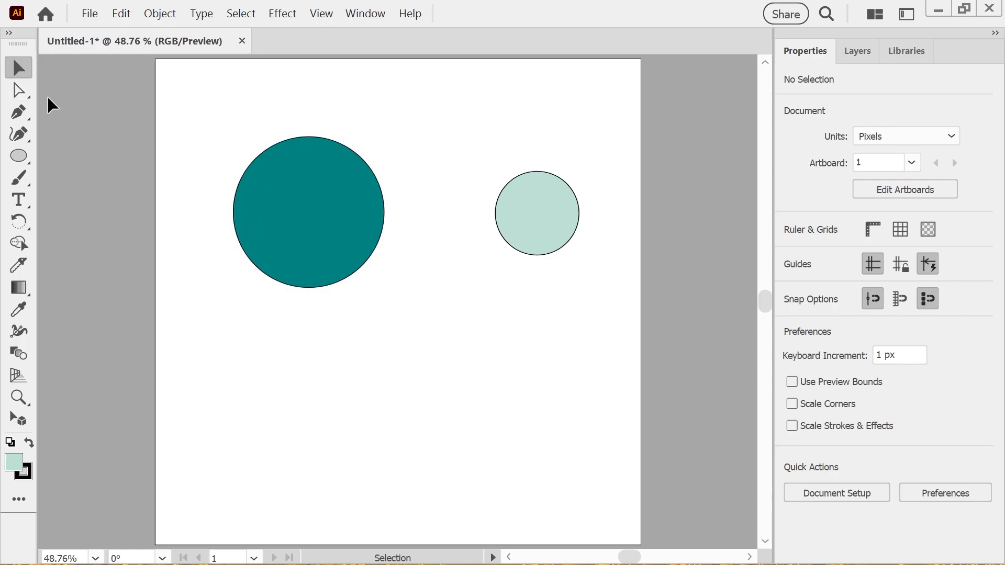
# Select the large circle and inspect the objects inside Layer 1
pyautogui.click(19, 93)
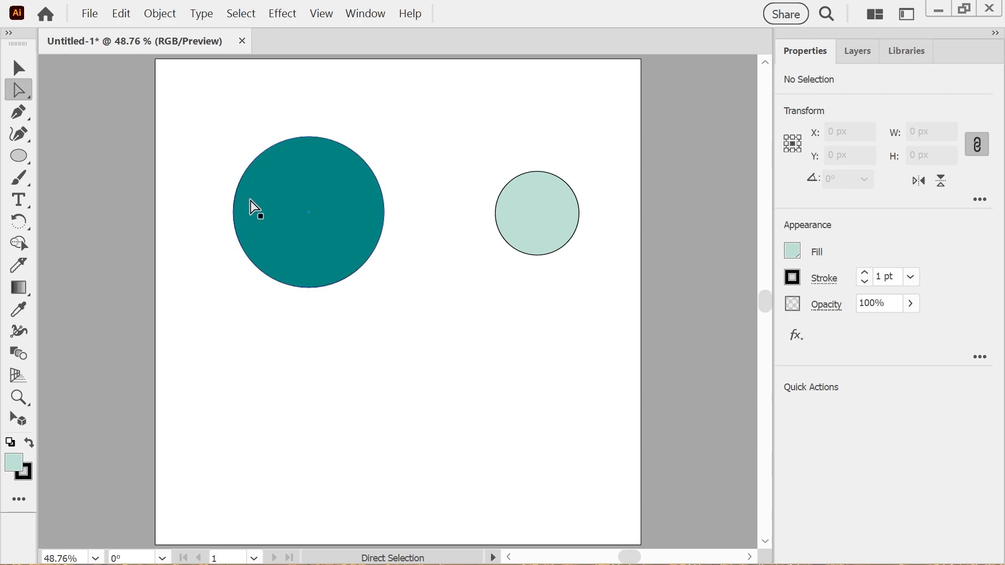
pyautogui.click(286, 193)
pyautogui.click(20, 74)
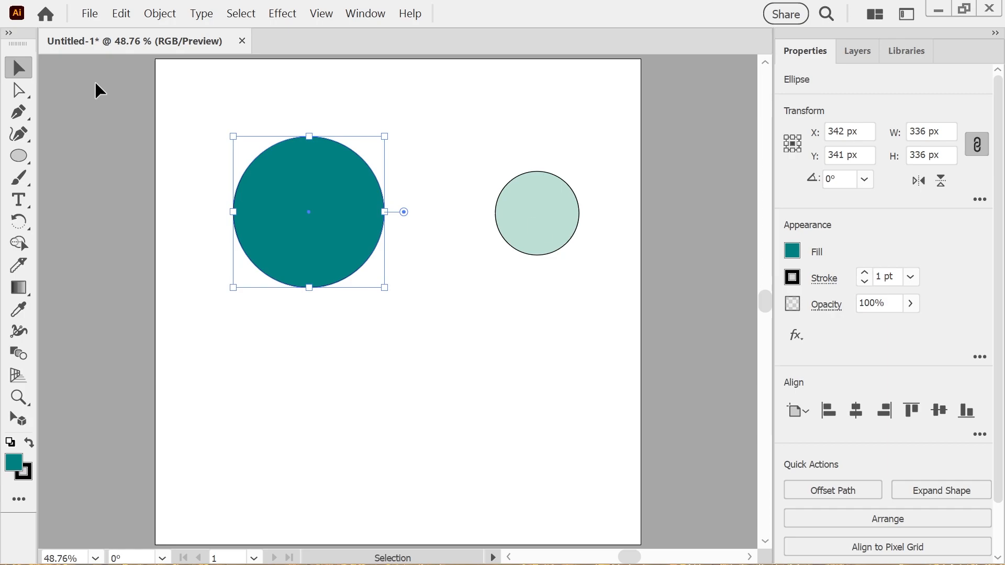
pyautogui.click(853, 58)
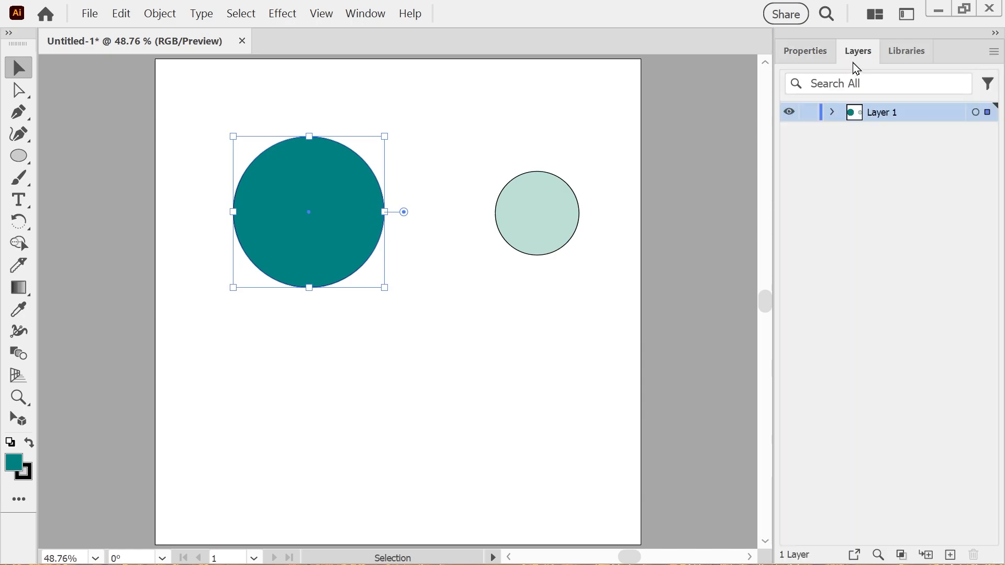
pyautogui.click(832, 112)
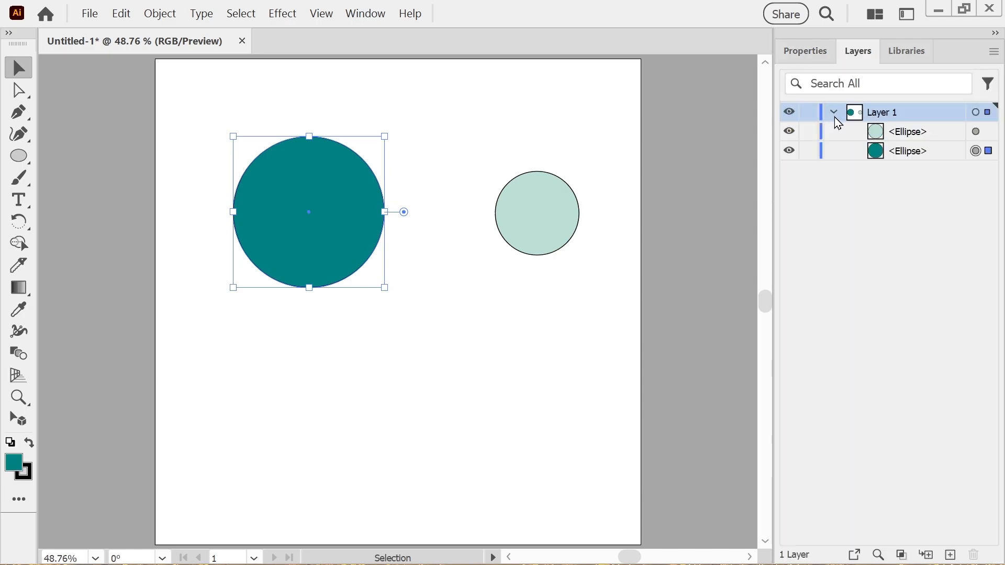
pyautogui.click(832, 111)
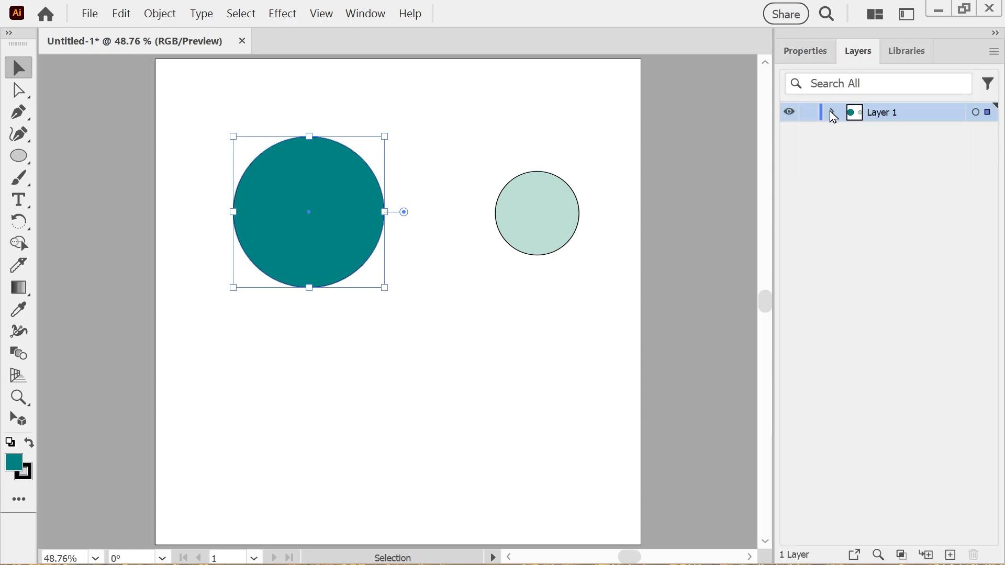
pyautogui.click(804, 53)
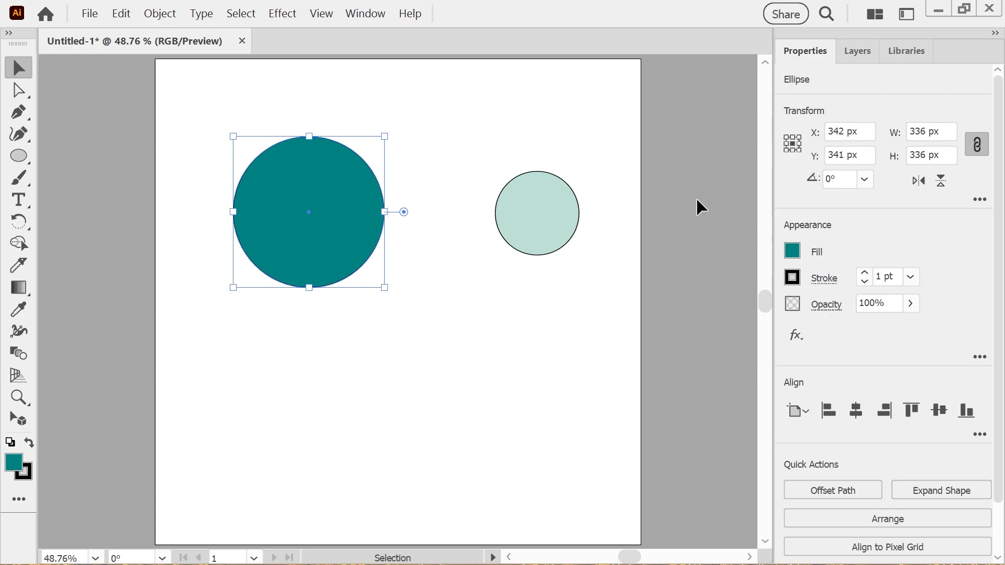
# Move the small circle onto the upper-left part of the large circle and select both circles
pyautogui.click(202, 145)
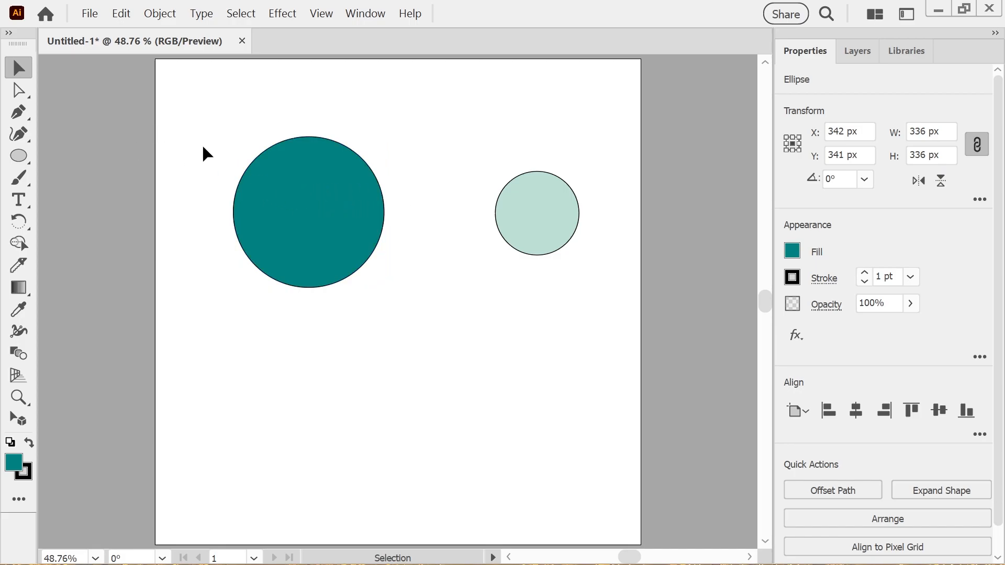
pyautogui.click(310, 212)
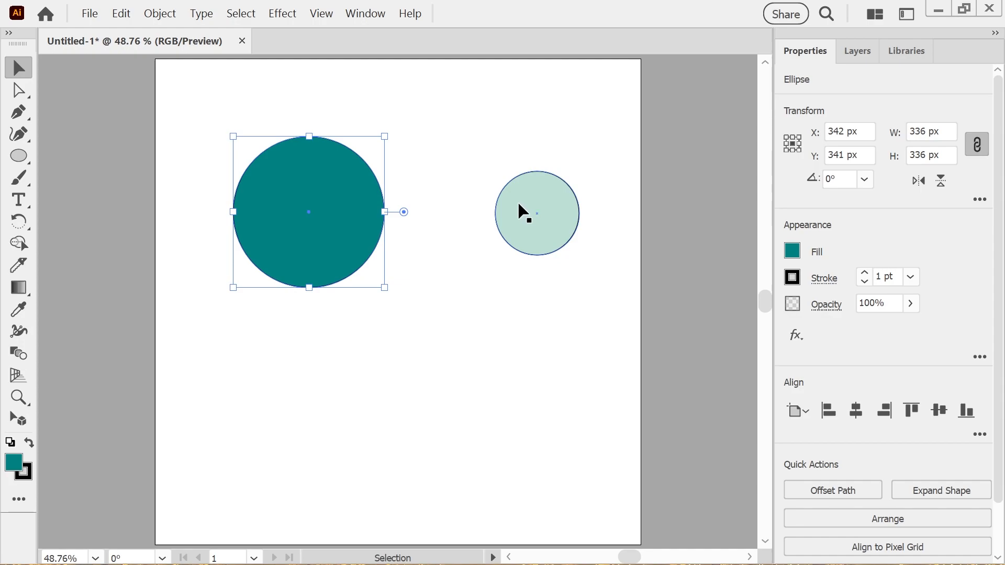
pyautogui.moveTo(523, 209); pyautogui.dragTo(279, 179)
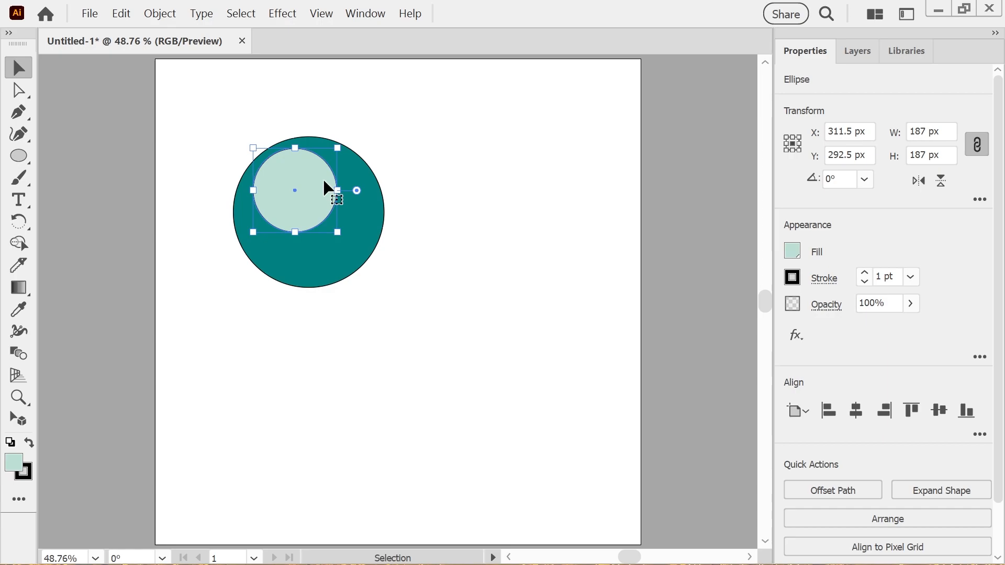
pyautogui.keyDown('shift'); pyautogui.click(320, 265); pyautogui.keyUp('shift')
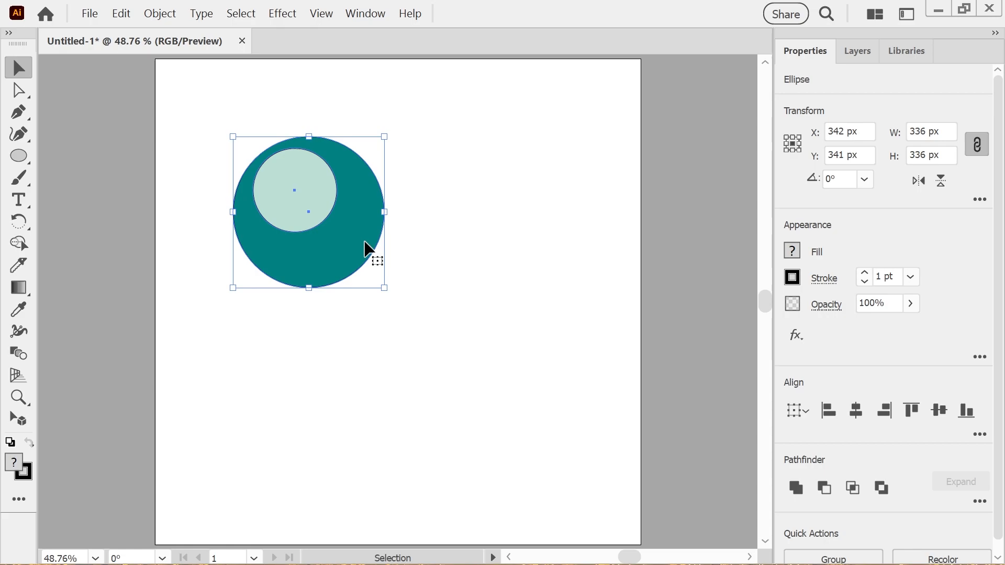
# Draw a tall rectangle about 124 × 363 px below the circles with the Rectangle tool
pyautogui.click(24, 164)
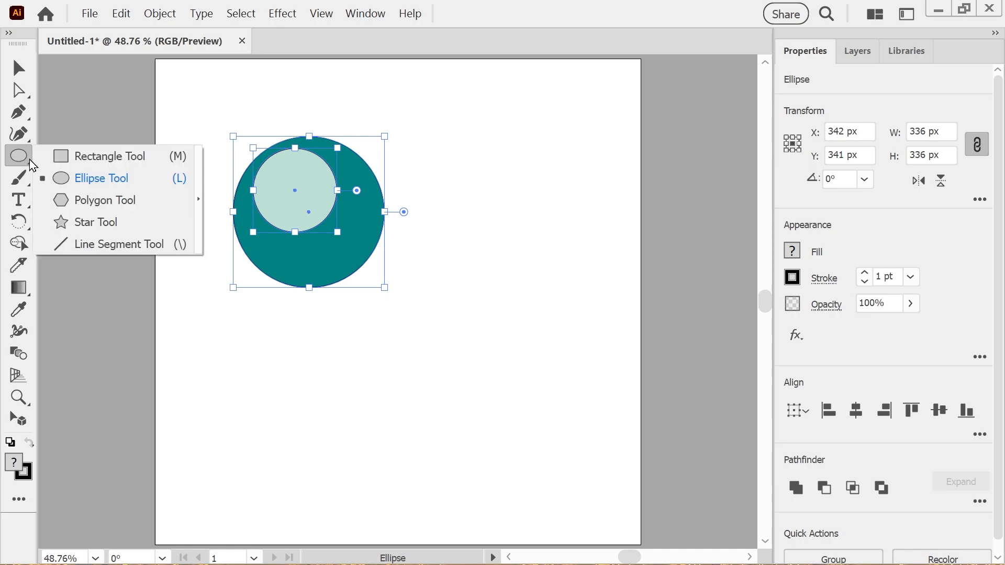
pyautogui.click(62, 157)
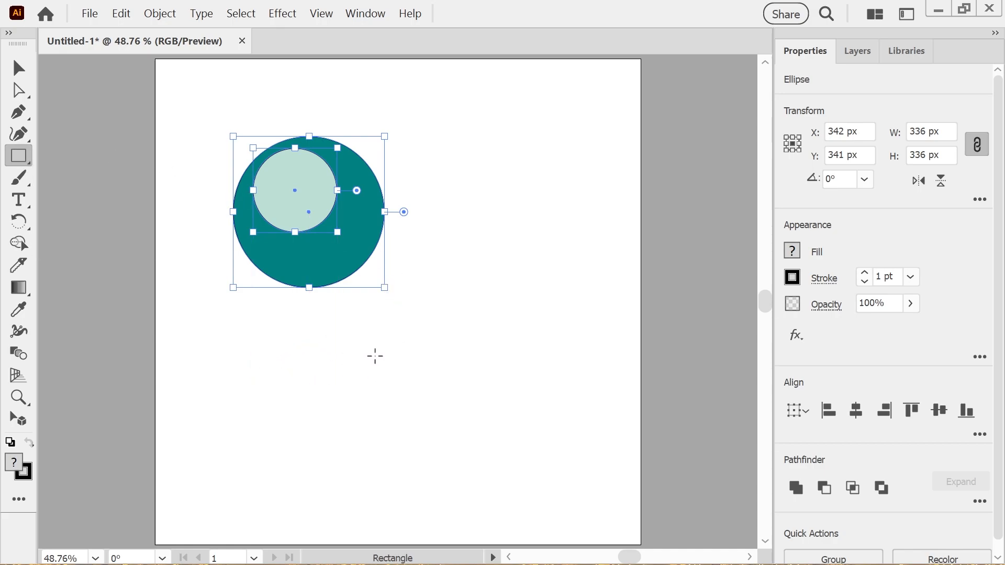
pyautogui.moveTo(372, 350)
pyautogui.mouseDown()
pyautogui.moveTo(476, 512)
pyautogui.moveTo(424, 508)
pyautogui.moveTo(429, 514)
pyautogui.mouseUp()
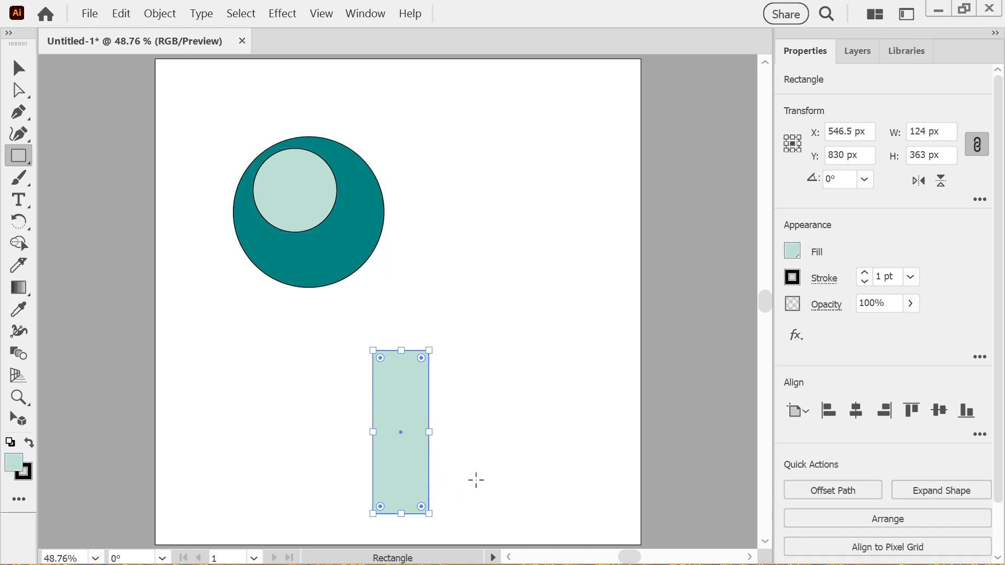
# Fill the rectangle with a medium gray swatch, then return to the Selection tool and select the large circle
pyautogui.click(792, 251)
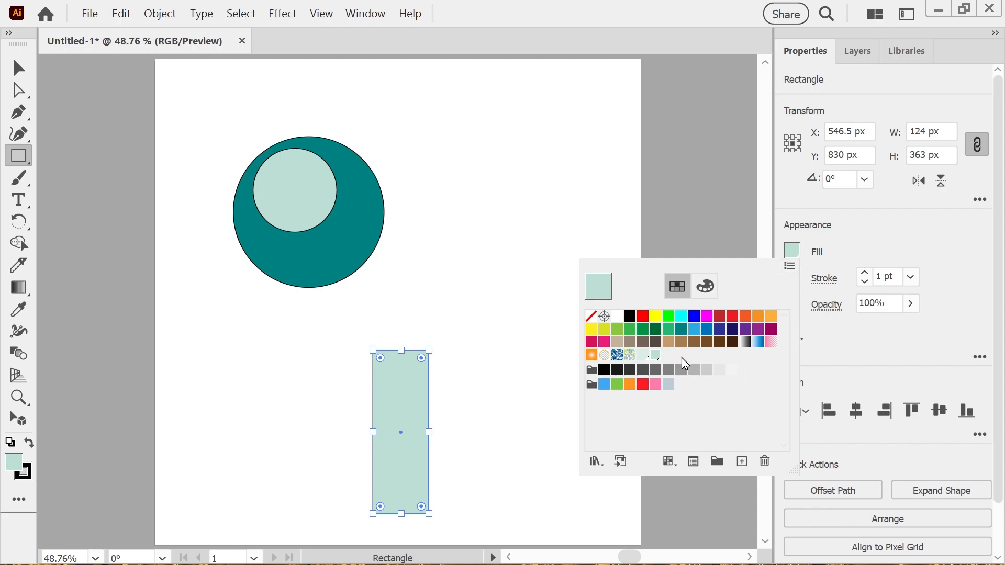
pyautogui.click(672, 370)
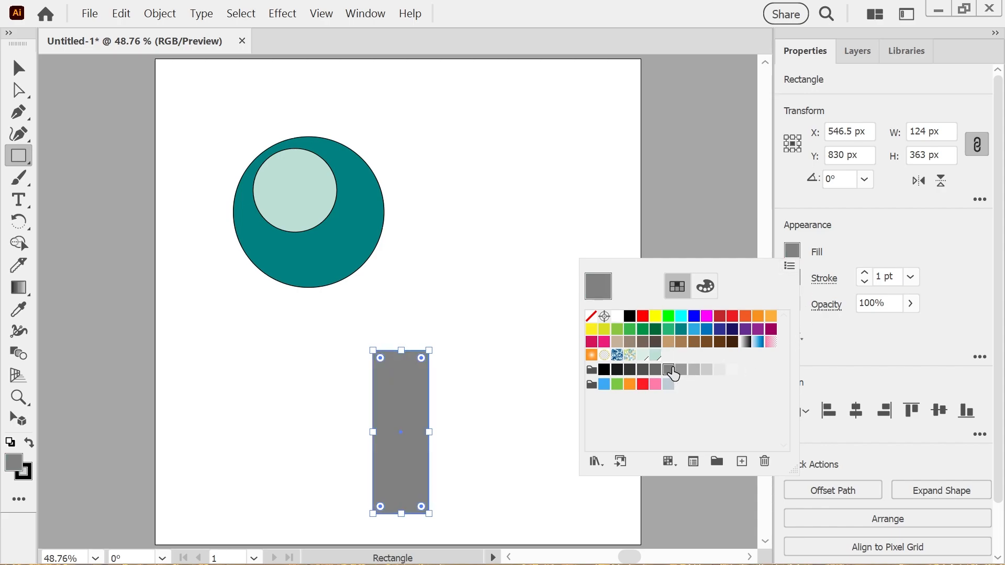
pyautogui.click(680, 372)
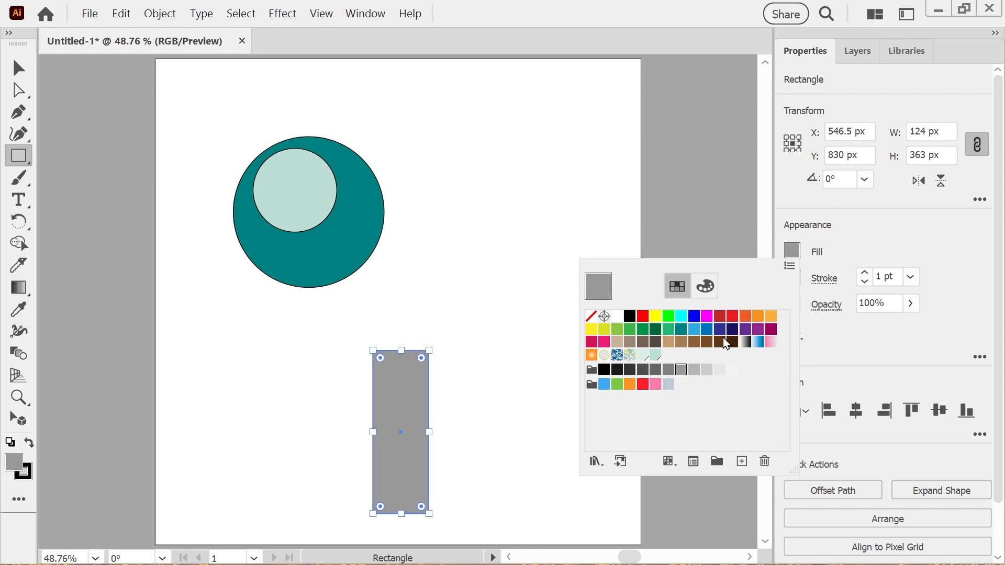
pyautogui.press('Escape')
pyautogui.press('v')
pyautogui.click(352, 262)
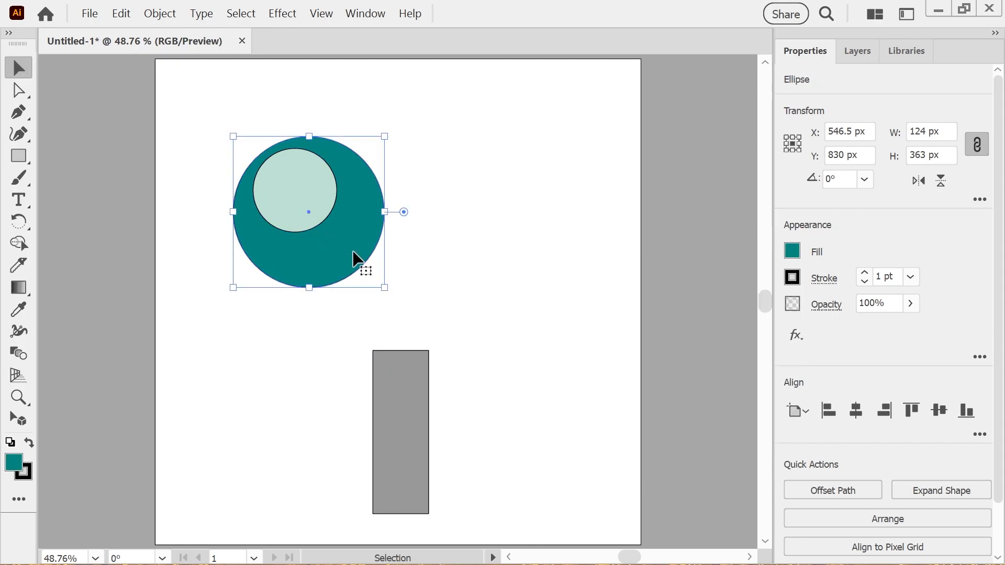
# Select both circles and move them together so the large circle sits centred over the top end of the rectangle
pyautogui.keyDown('shift'); pyautogui.click(279, 198); pyautogui.keyUp('shift')
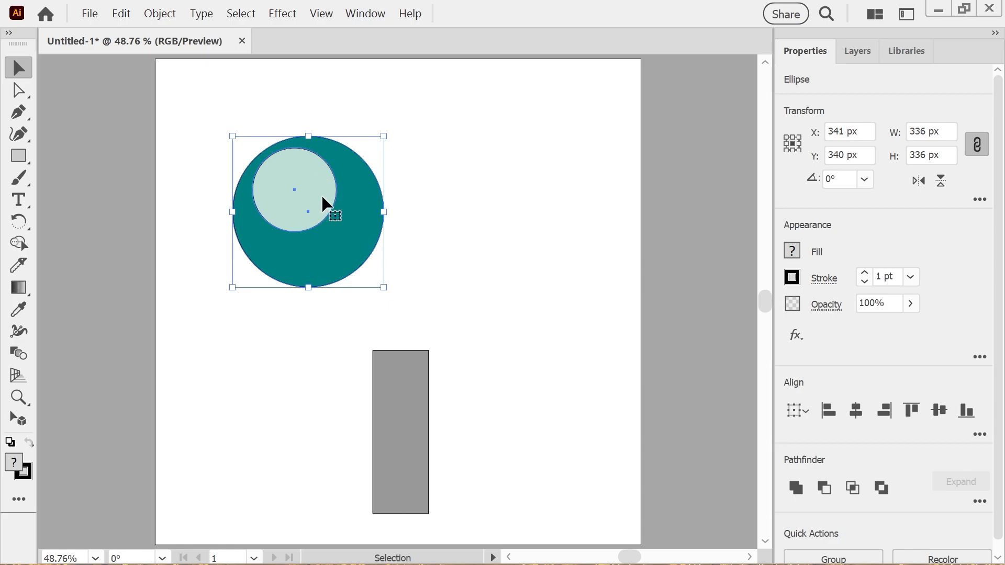
pyautogui.moveTo(319, 192); pyautogui.dragTo(428, 288)
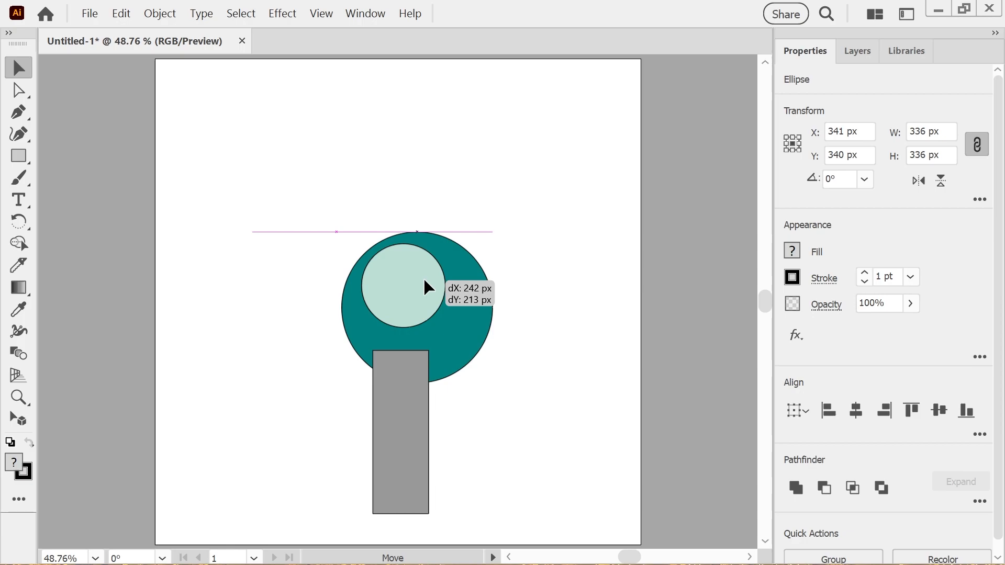
pyautogui.moveTo(424, 280); pyautogui.dragTo(403, 256)
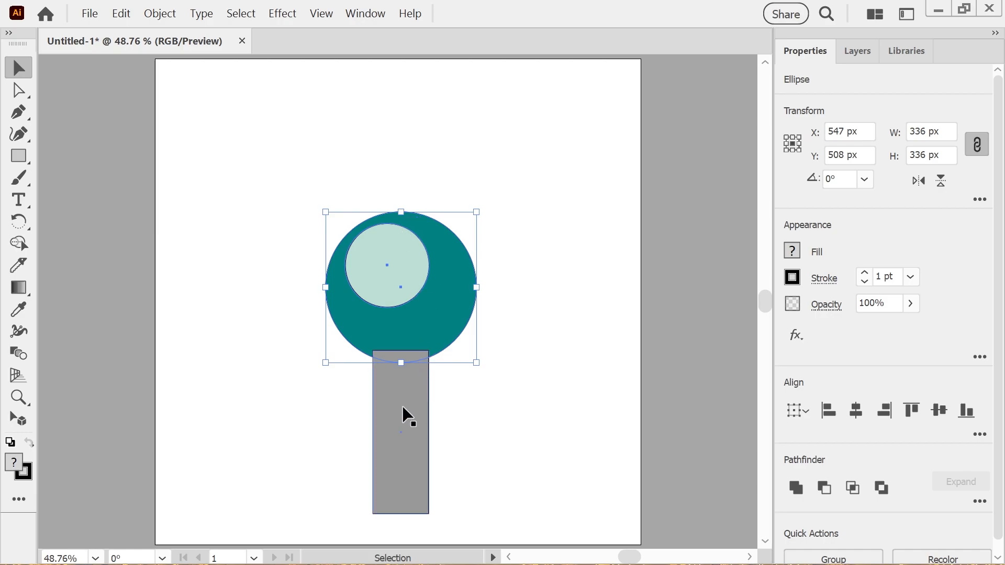
# Select the gray rectangle and send it to the back behind the circles, then deselect everything
pyautogui.click(440, 408)
pyautogui.click(412, 394)
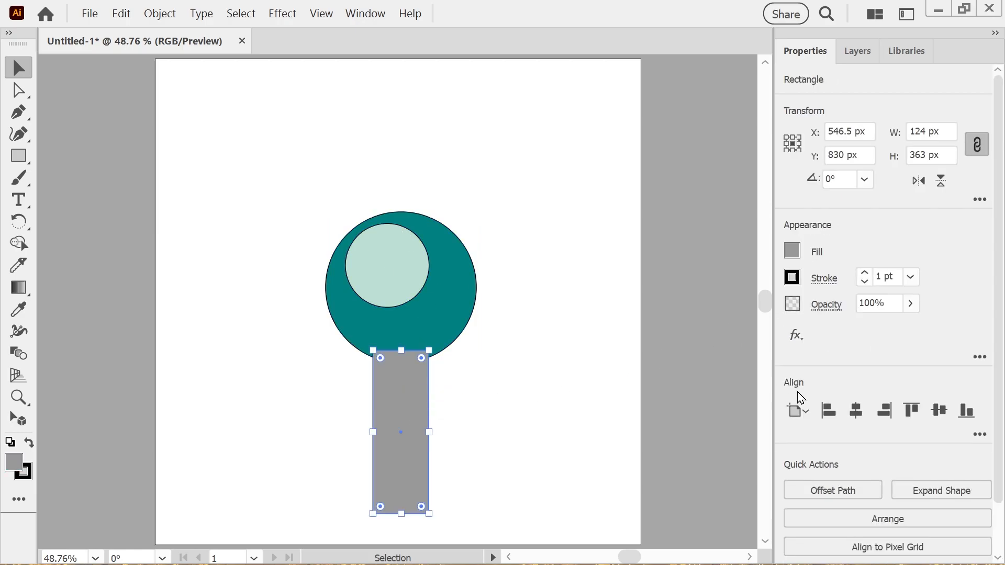
pyautogui.click(806, 516)
pyautogui.click(815, 478)
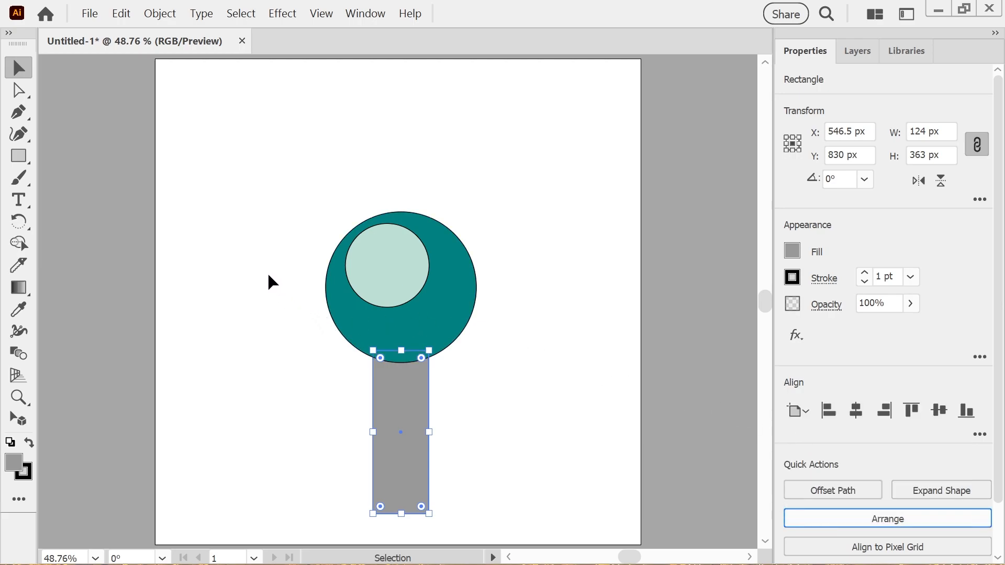
pyautogui.click(283, 276)
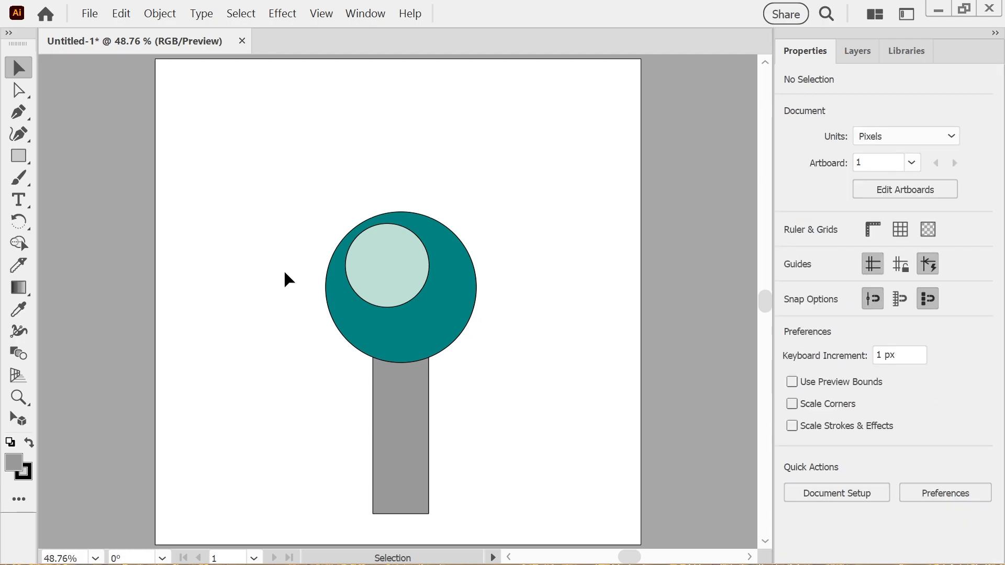